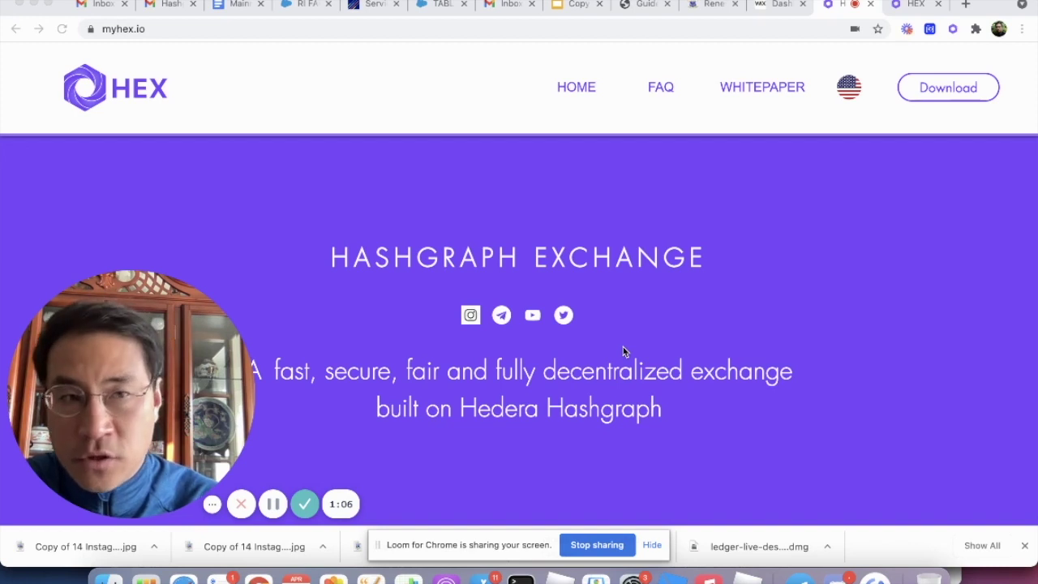
Step: Open the HEX extension and move from its login screen to the Connect Hardware setup page
click(953, 30)
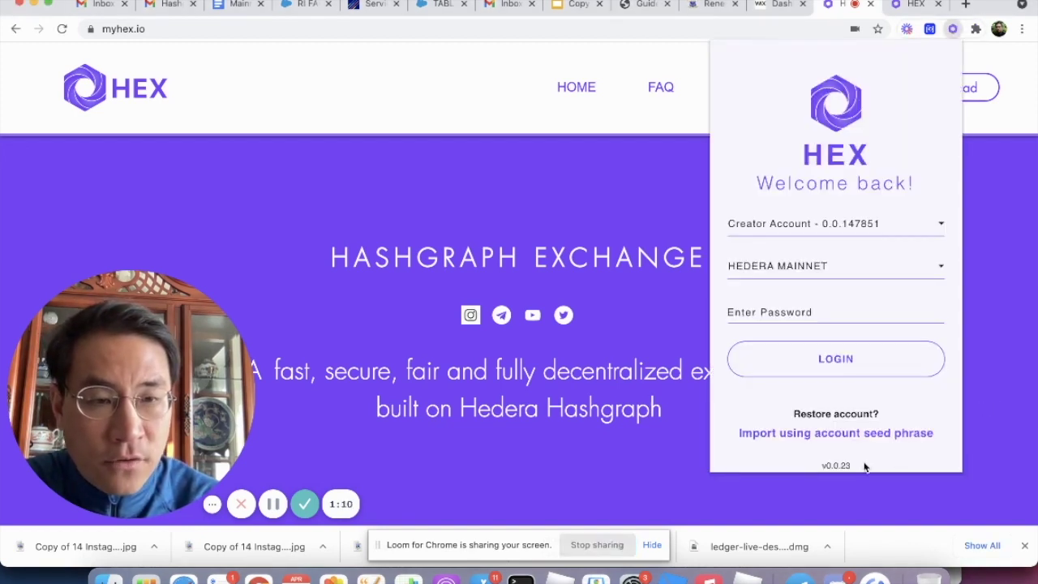
drag(866, 467, 812, 469)
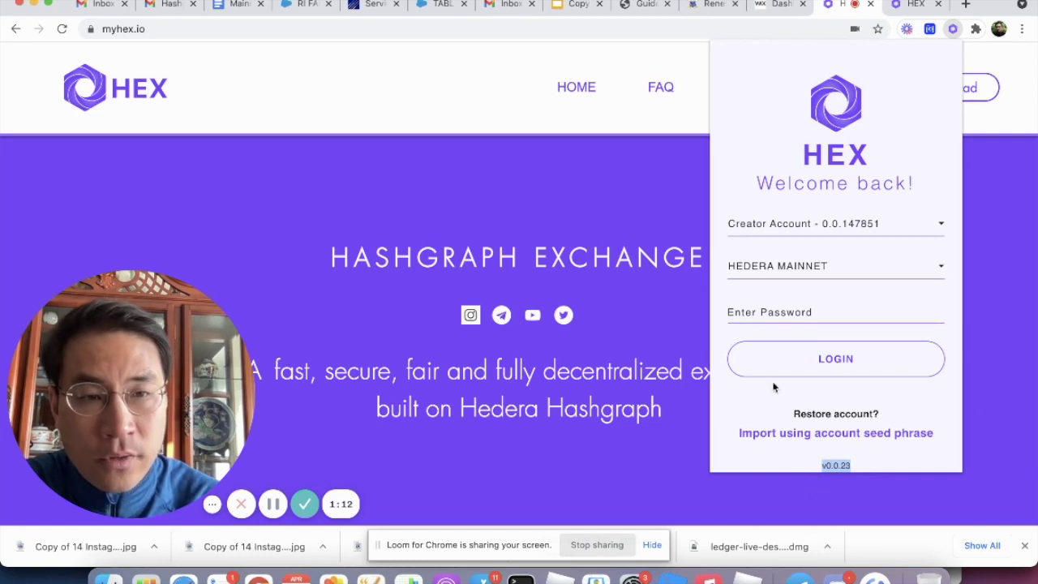
click(899, 434)
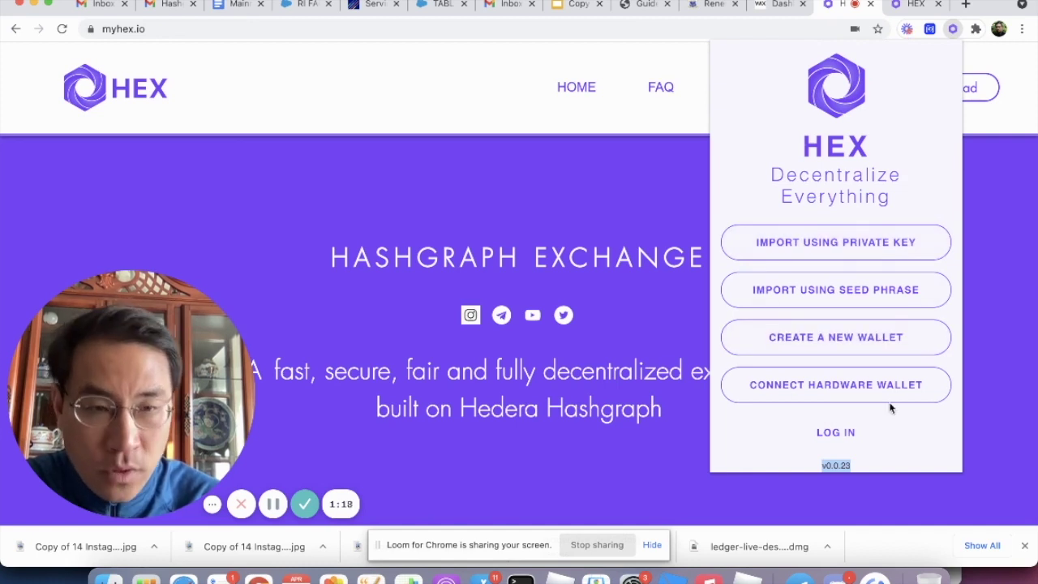
click(827, 387)
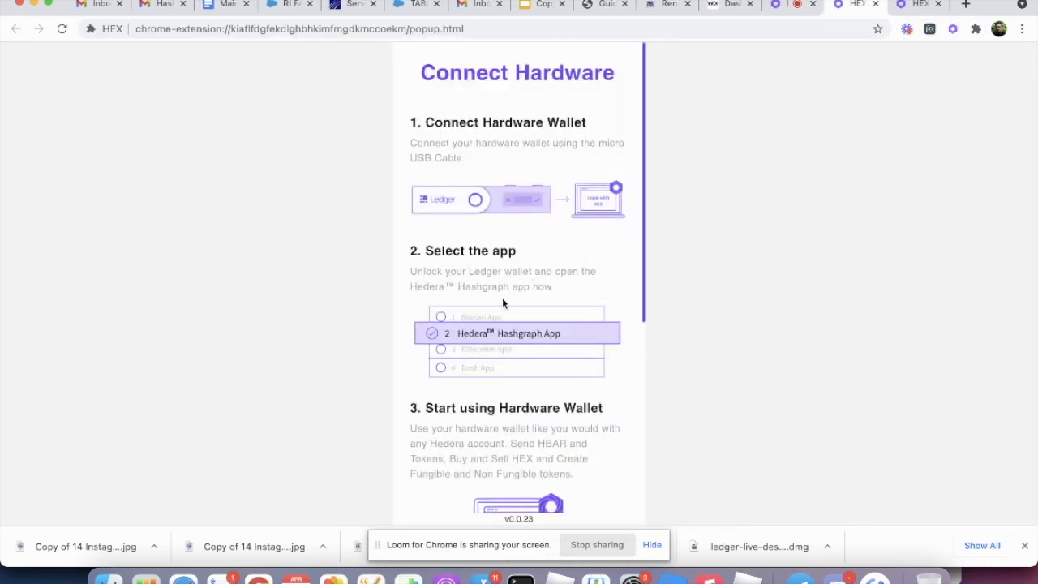
Step: Under Ready to Connect?, change the Ledger wallet option from Import Wallet to Create Wallet
scroll(502, 301, down, 5)
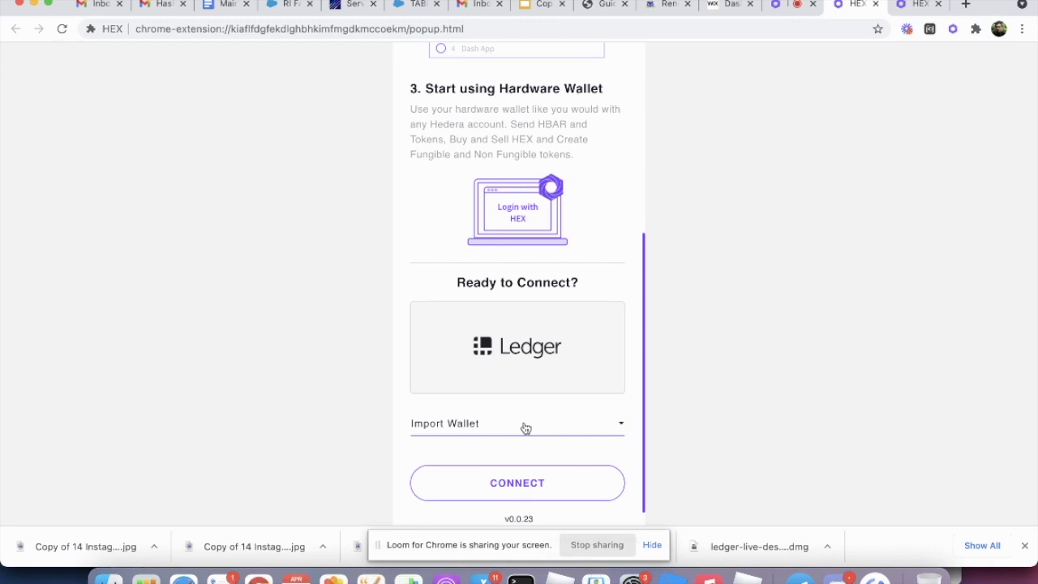
click(525, 428)
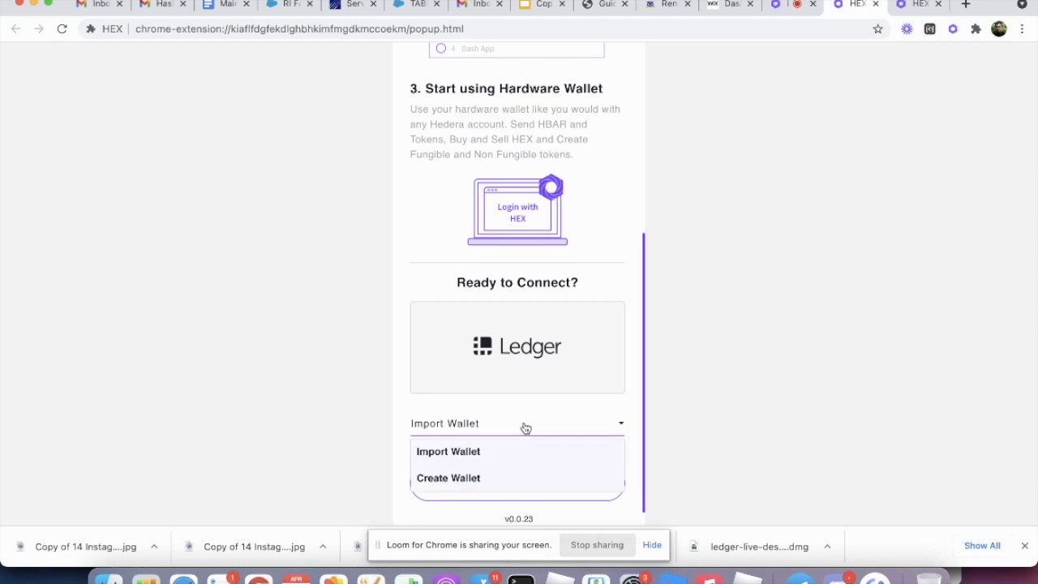
click(511, 477)
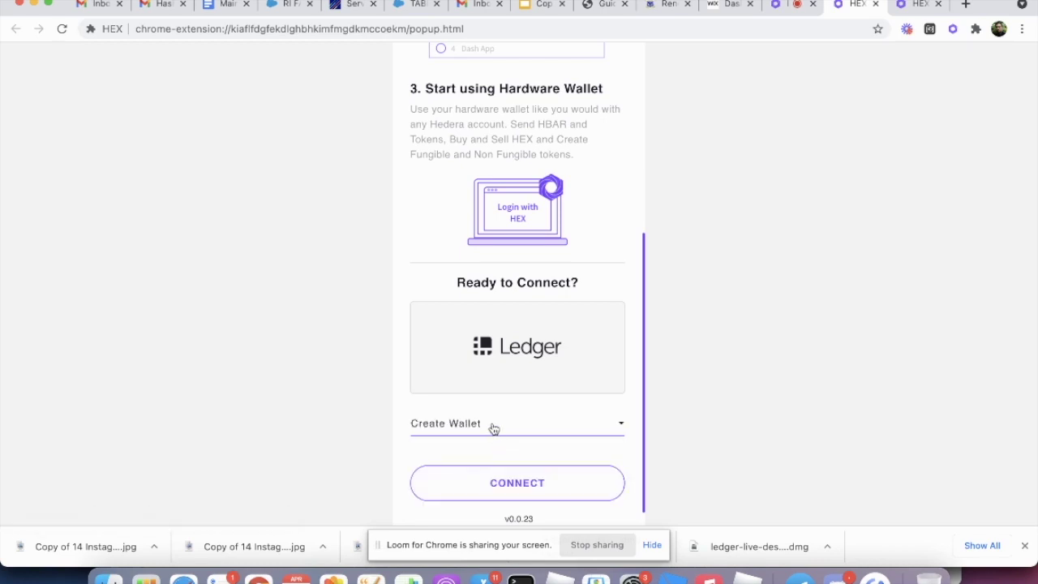
Step: Connect the Ledger Nano S device, which fails with UNKNOWN_ERROR (0x6804), then view myhex.io
click(548, 483)
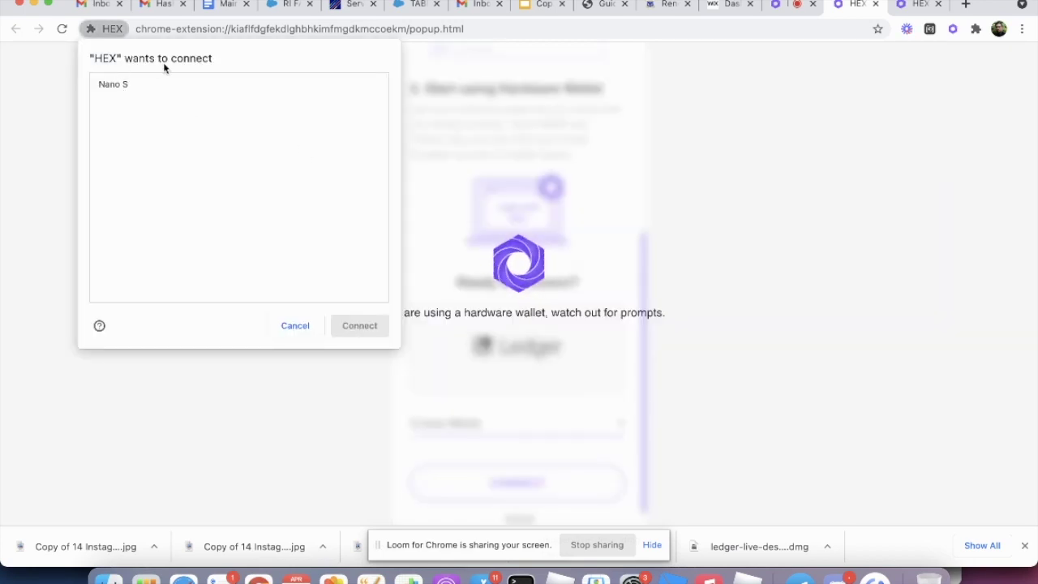
click(121, 85)
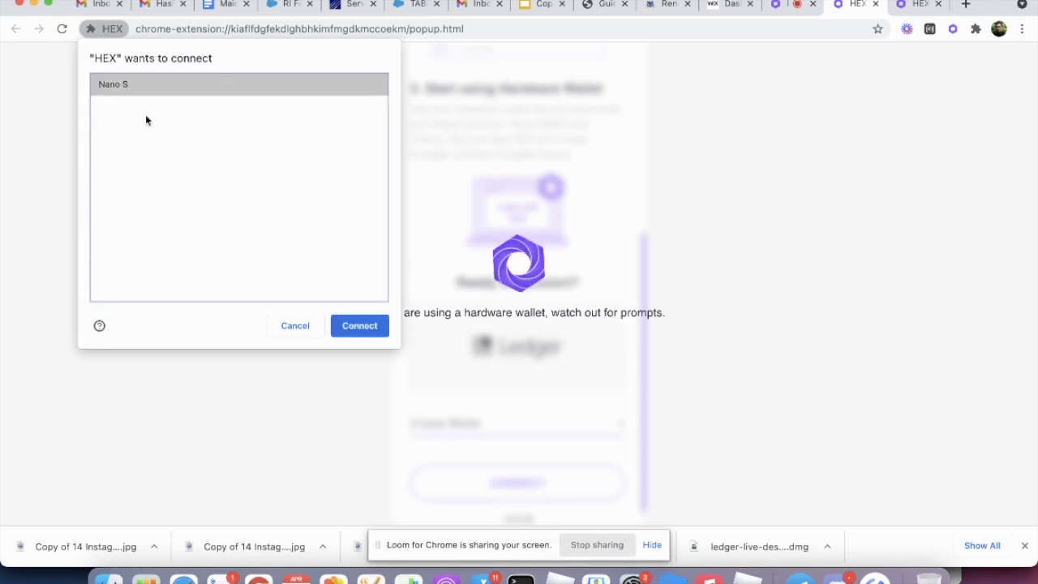
click(375, 331)
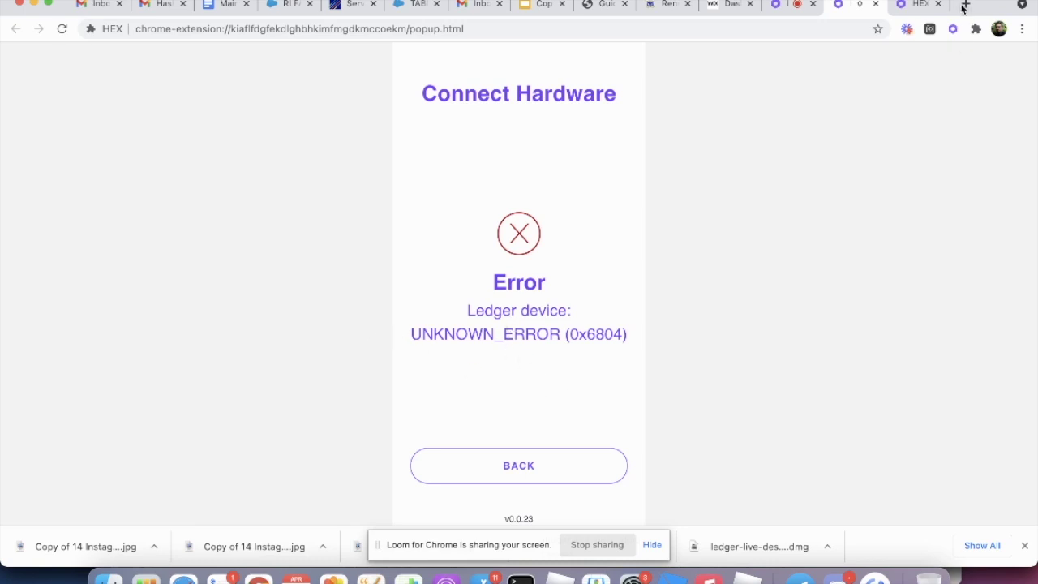
click(781, 5)
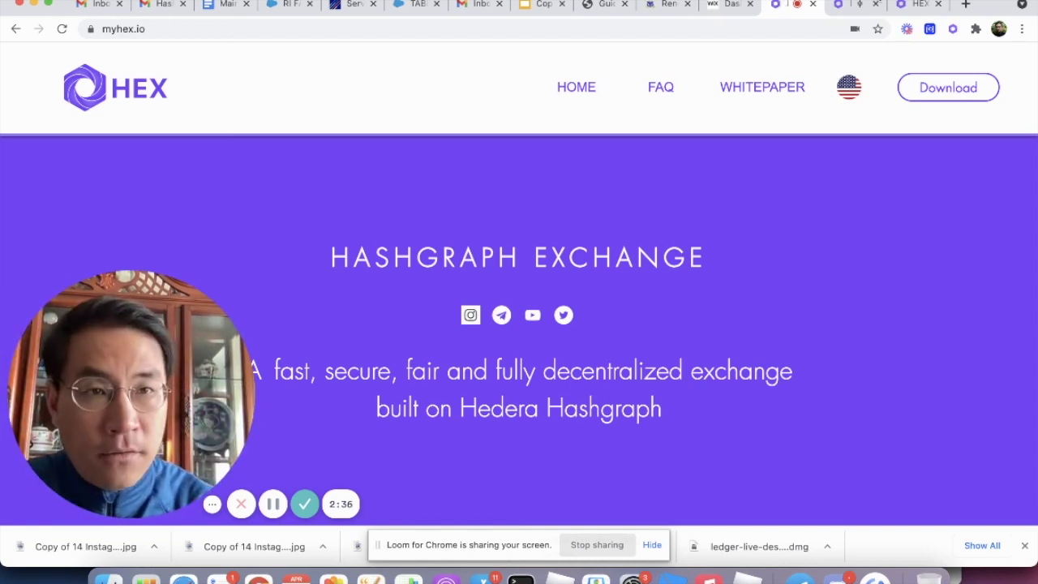
Step: Return to the HEX extension tab and back out of the Ledger error to the login screen
click(846, 8)
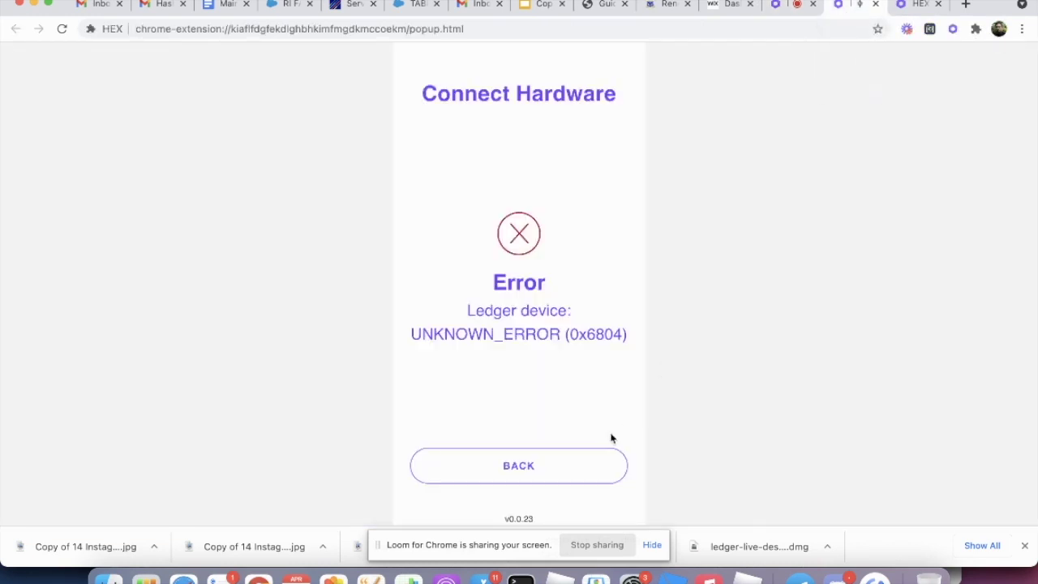
click(574, 474)
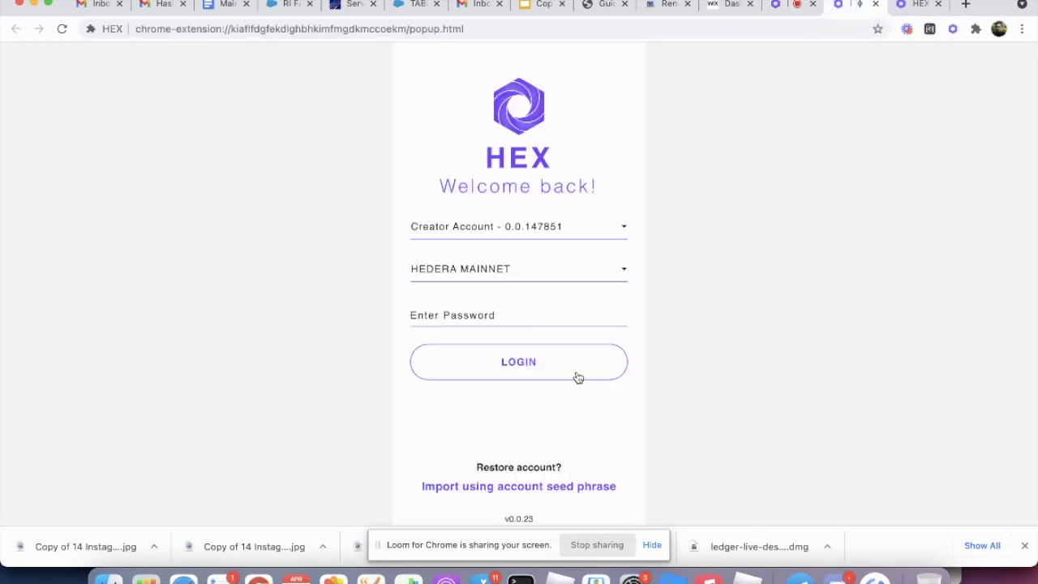
Step: Go back to Connect Hardware Wallet and set the Ledger option to Create Wallet again
click(556, 491)
click(546, 418)
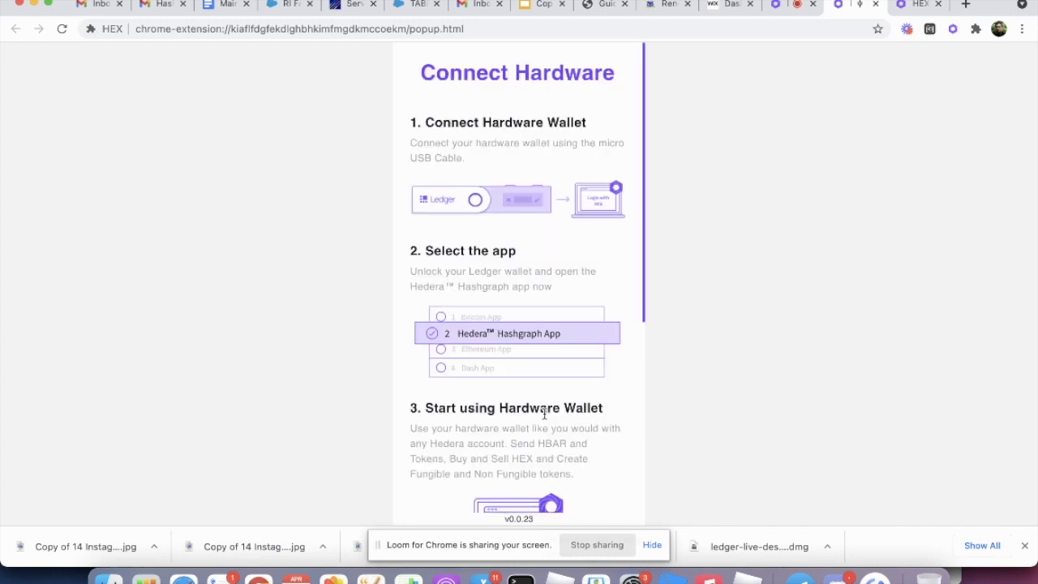
scroll(518, 402, down, 5)
click(523, 427)
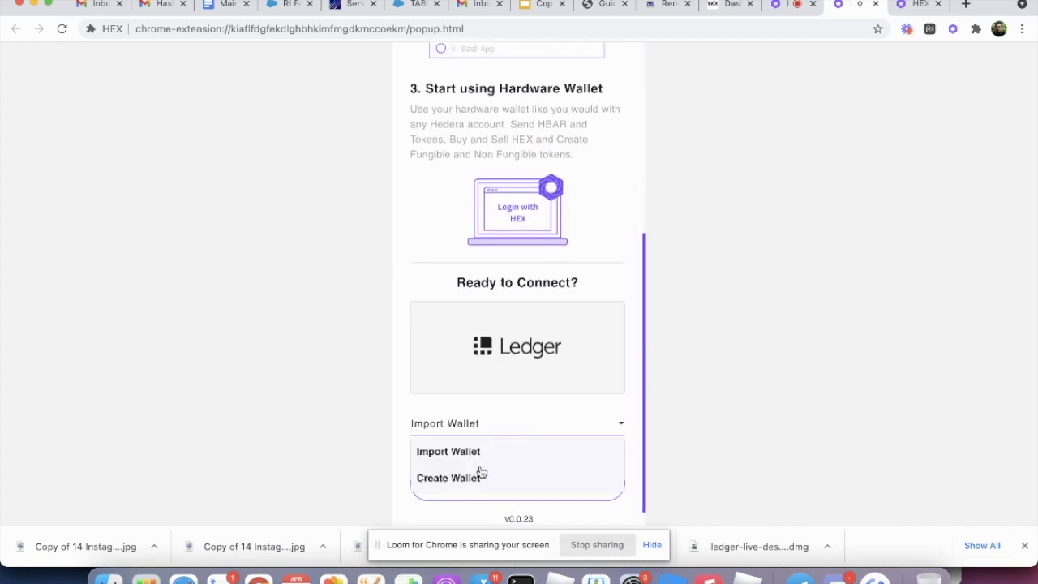
click(481, 476)
Step: Connect the Ledger and return to the extension's Create Wallet email form
click(504, 484)
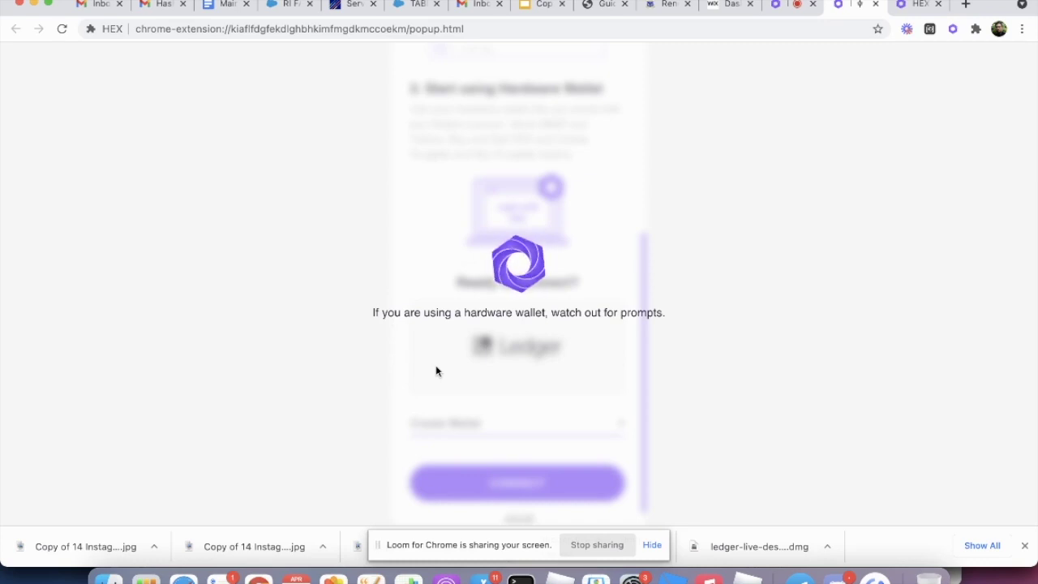
click(784, 6)
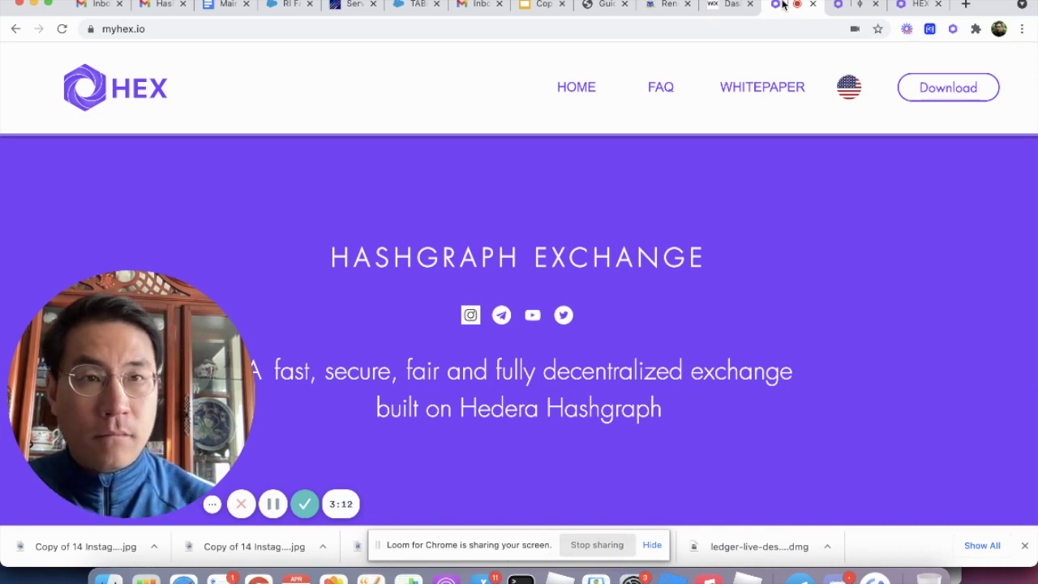
click(852, 4)
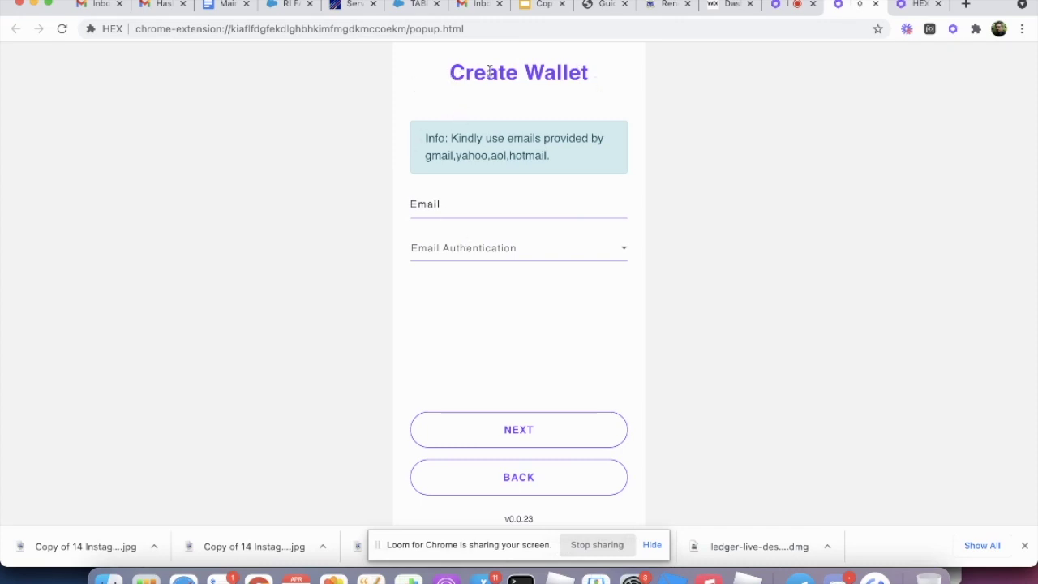
Step: Enter the email address and continue to the wallet details step
click(442, 207)
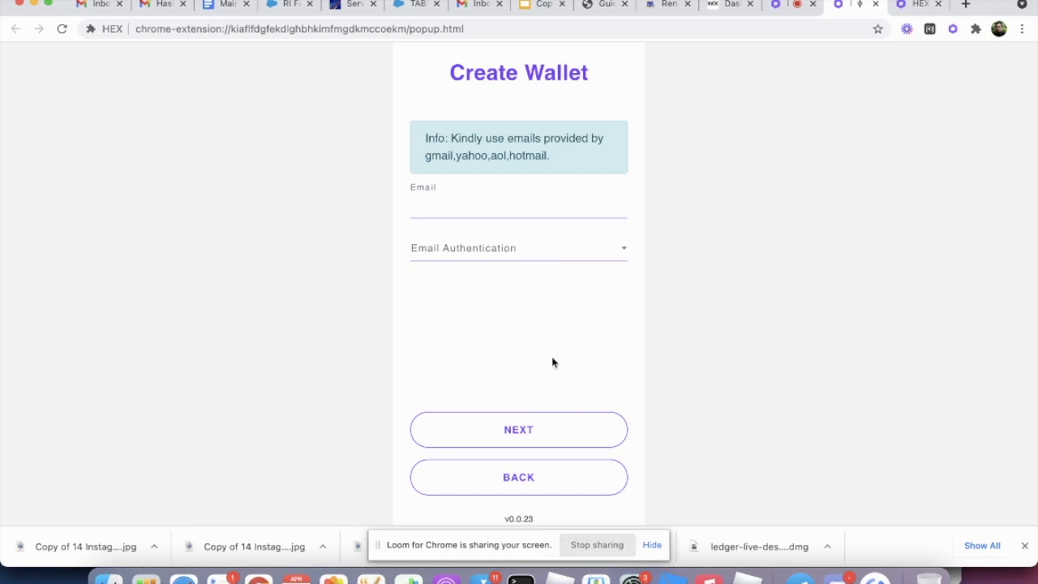
click(558, 446)
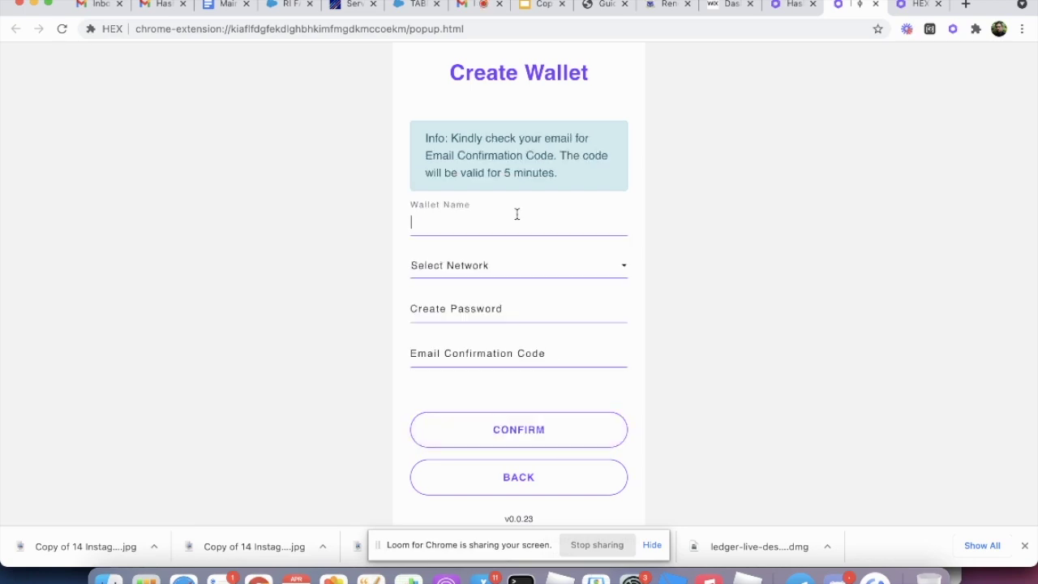
Step: Name the wallet 'Ledger Nano S', choose HEDERA MAINNET, and enter the wallet password
text(Ledger Nano S)
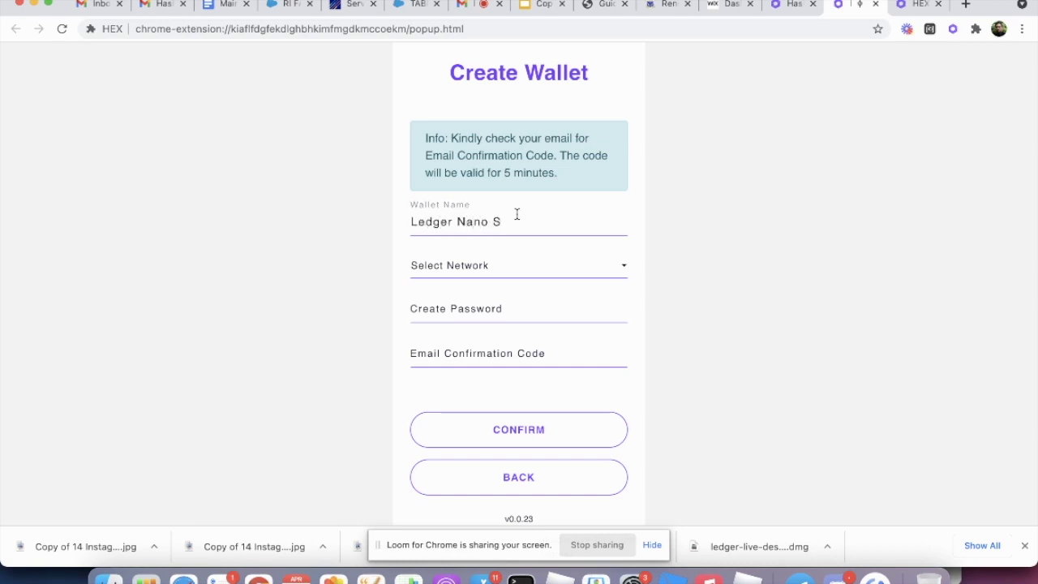
click(566, 274)
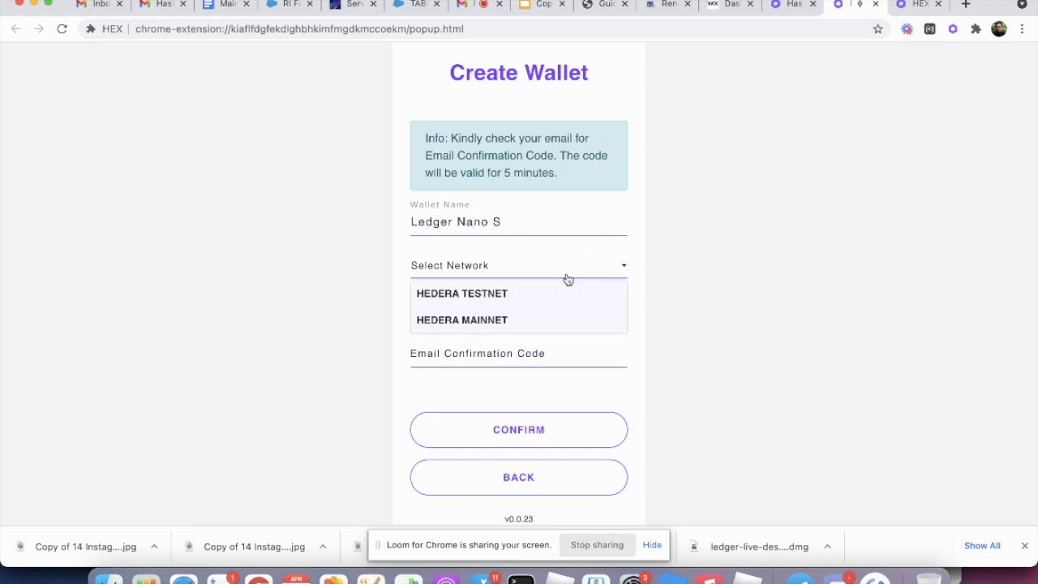
click(503, 322)
click(482, 313)
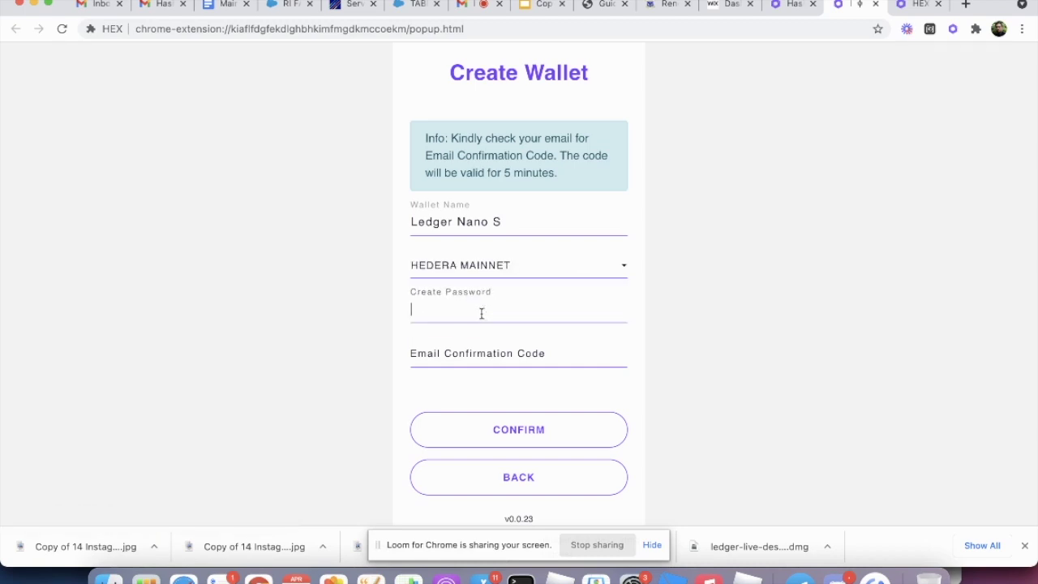
text(••••••)
Step: Paste the emailed confirmation code and confirm wallet creation
click(484, 355)
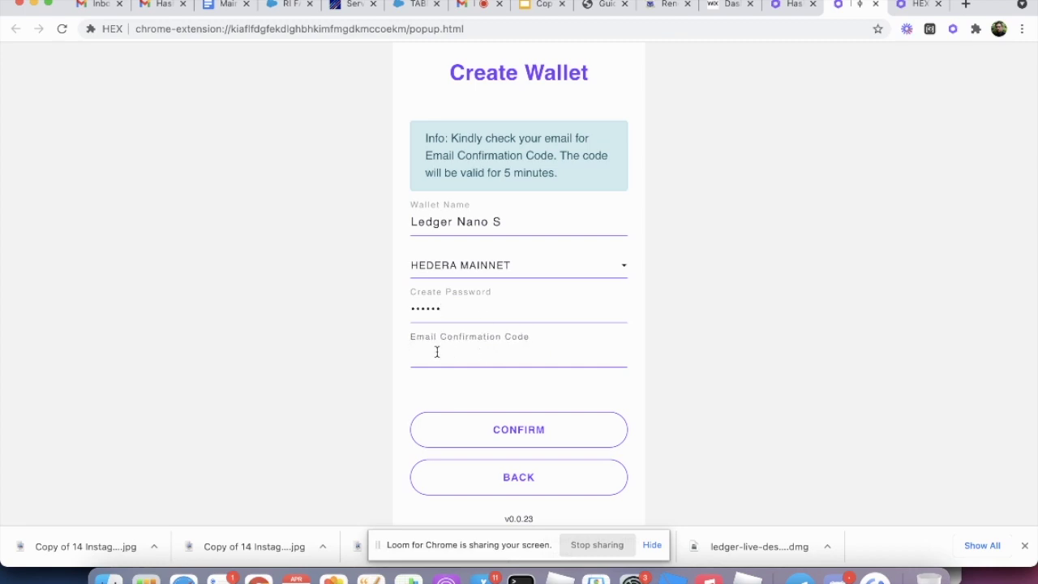
key(super+v)
click(509, 433)
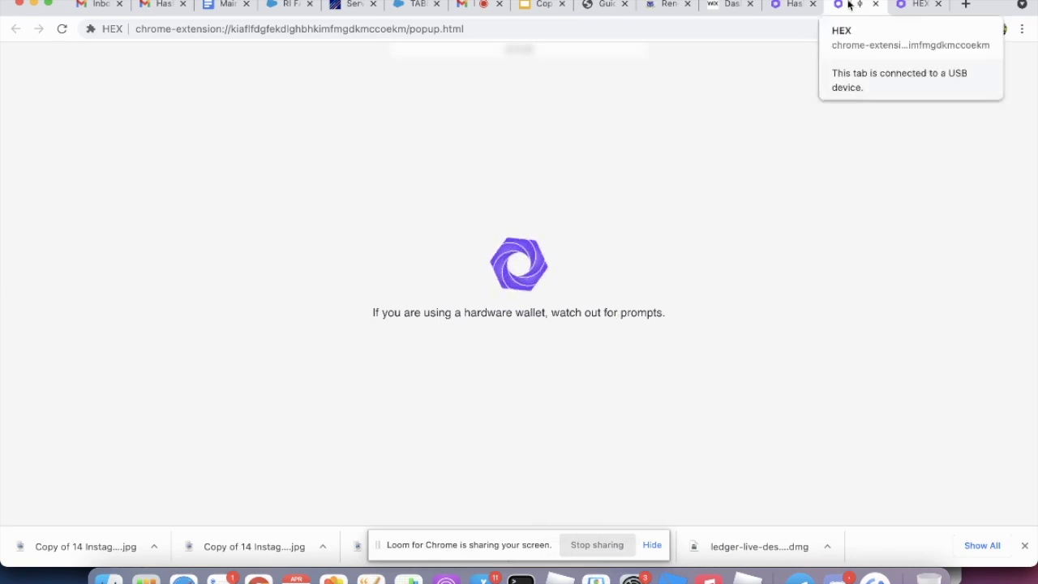
Step: Check the myhex.io tab, then return to the extension showing 'Created Wallet !' with the new Account ID
click(792, 10)
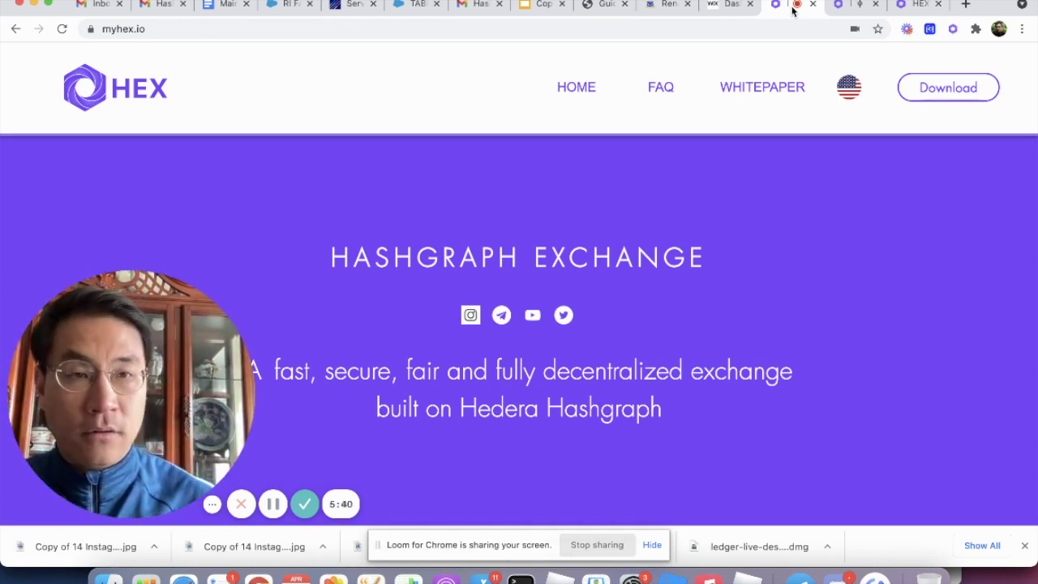
click(852, 5)
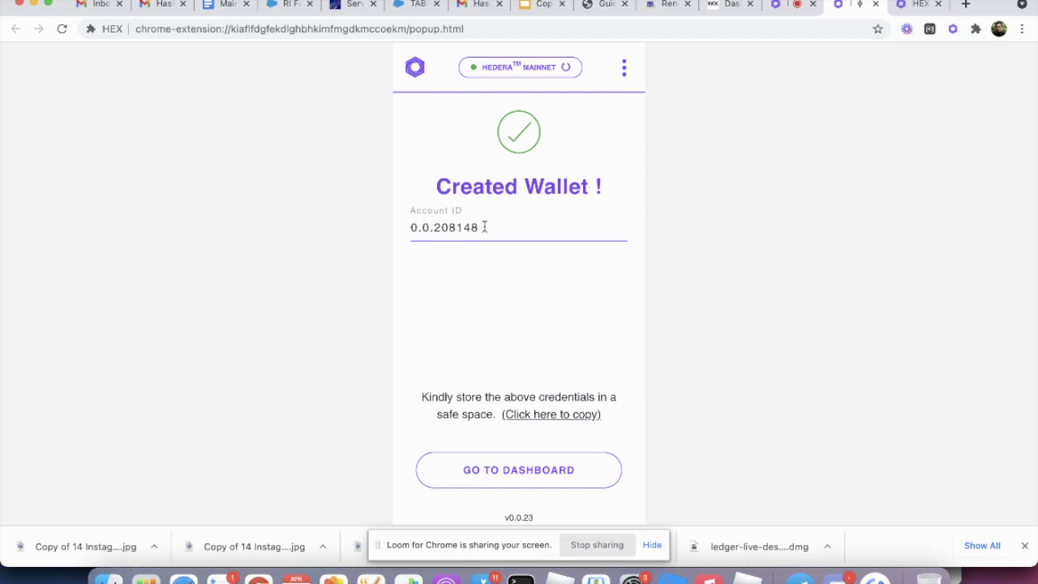
Step: Copy the new Hedera Account ID and open the Ledger Nano S wallet dashboard
drag(485, 226, 404, 232)
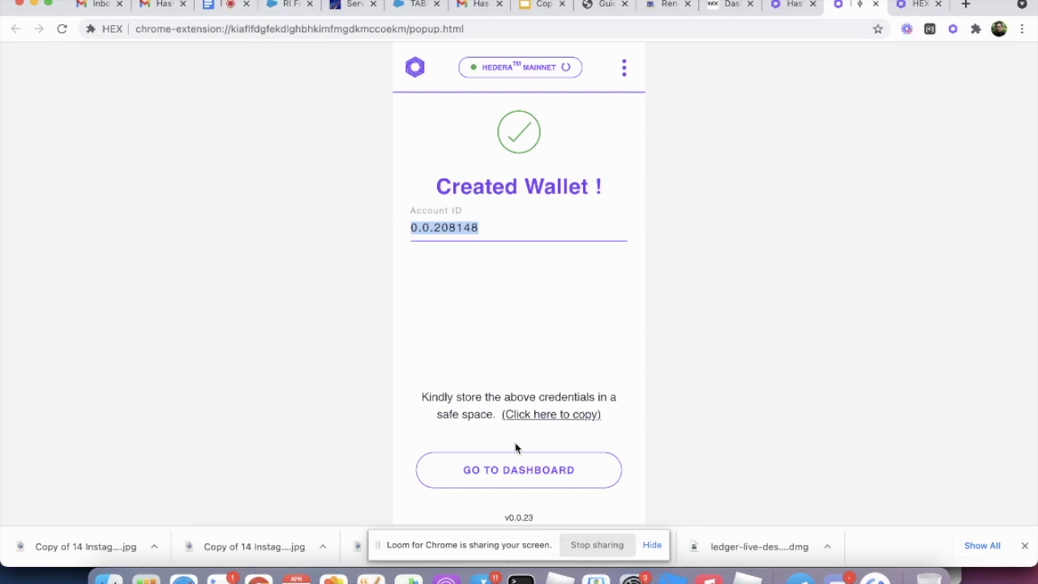
click(533, 417)
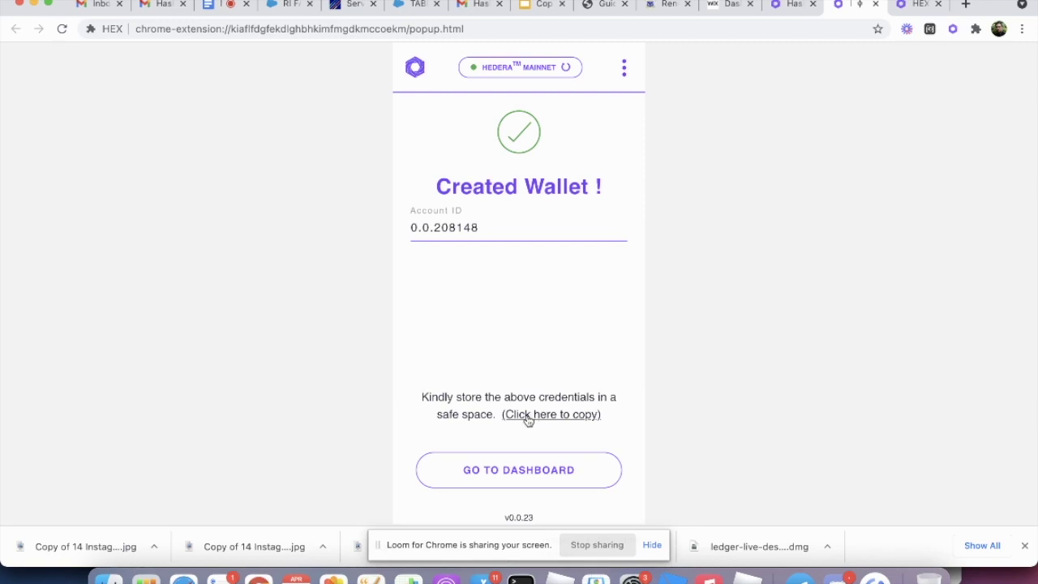
drag(478, 227, 409, 228)
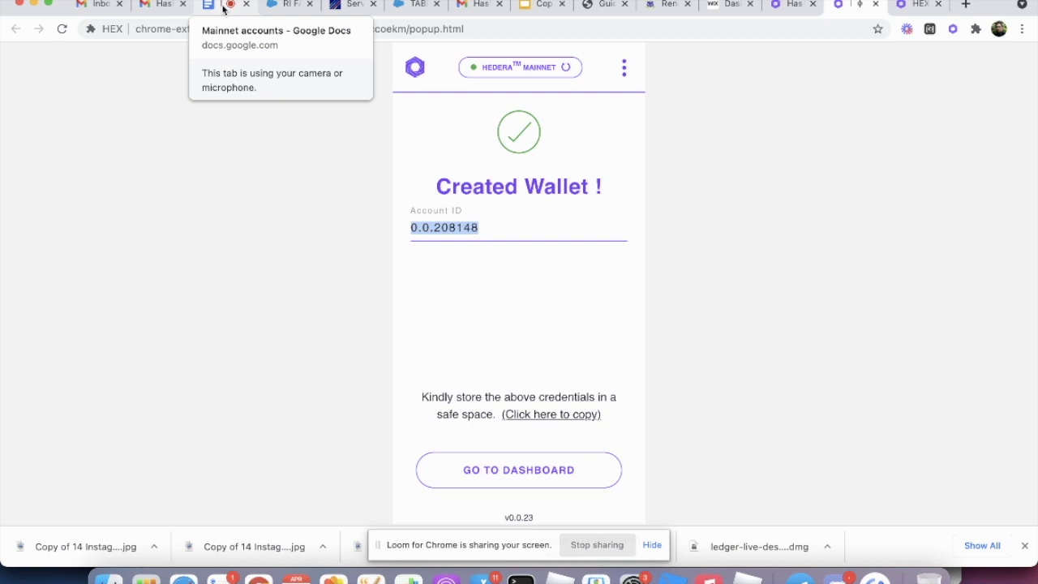
click(550, 481)
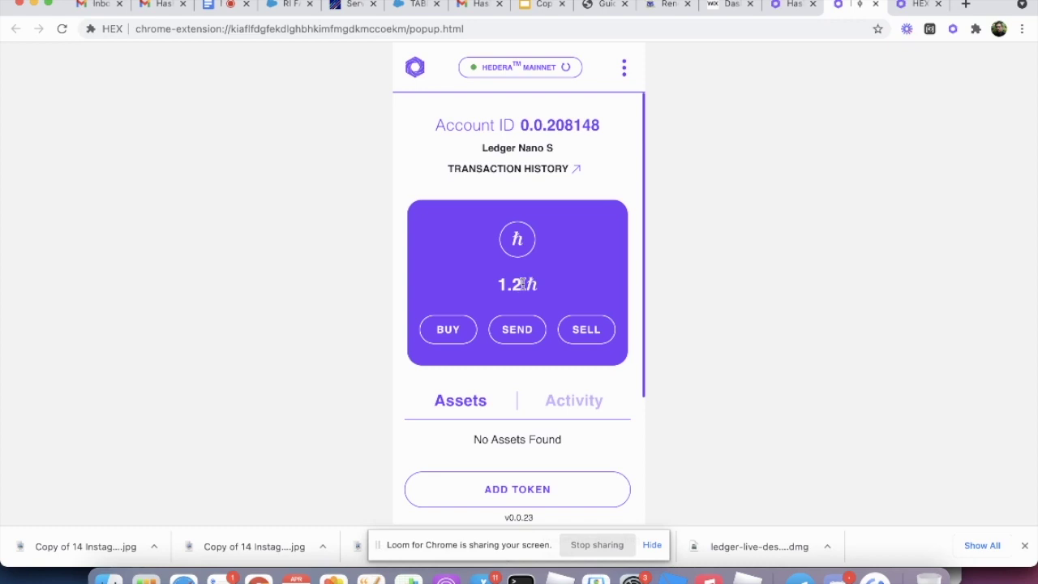
Step: Check the 1.2 ℏ balance and account number, then open the Send Hbar form
double_click(524, 284)
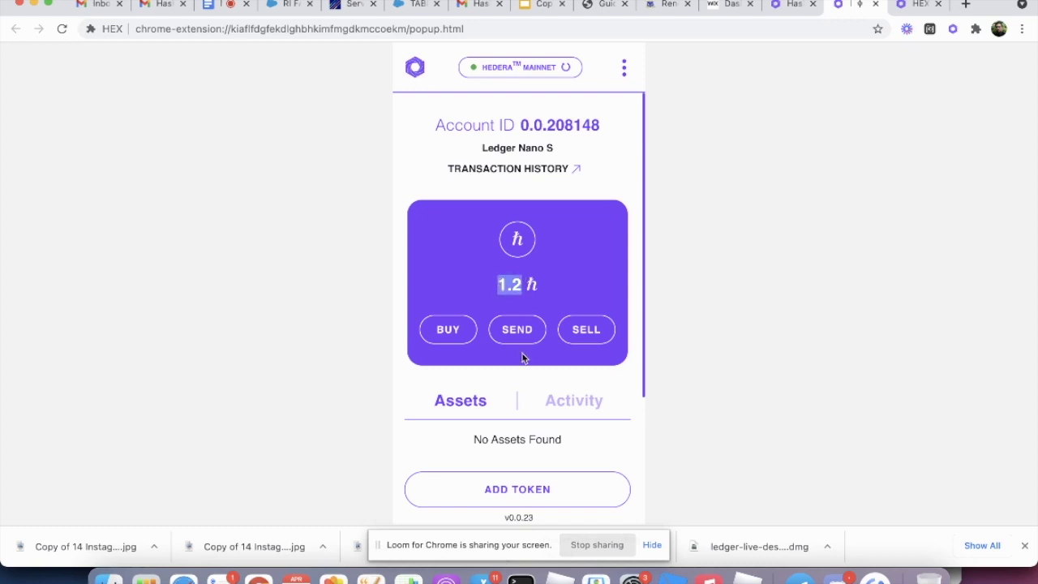
scroll(523, 357, down, 3)
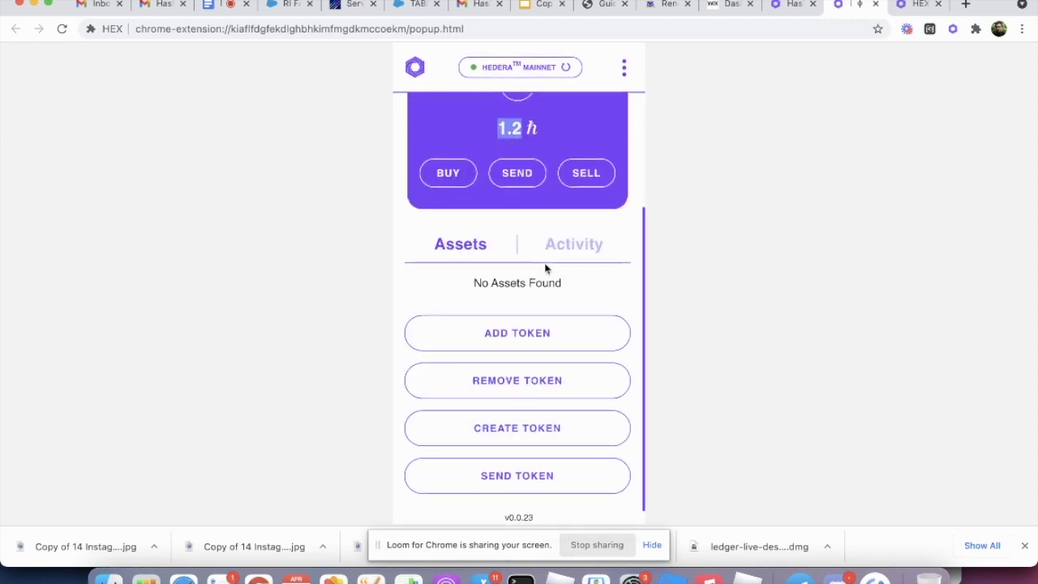
scroll(548, 269, up, 3)
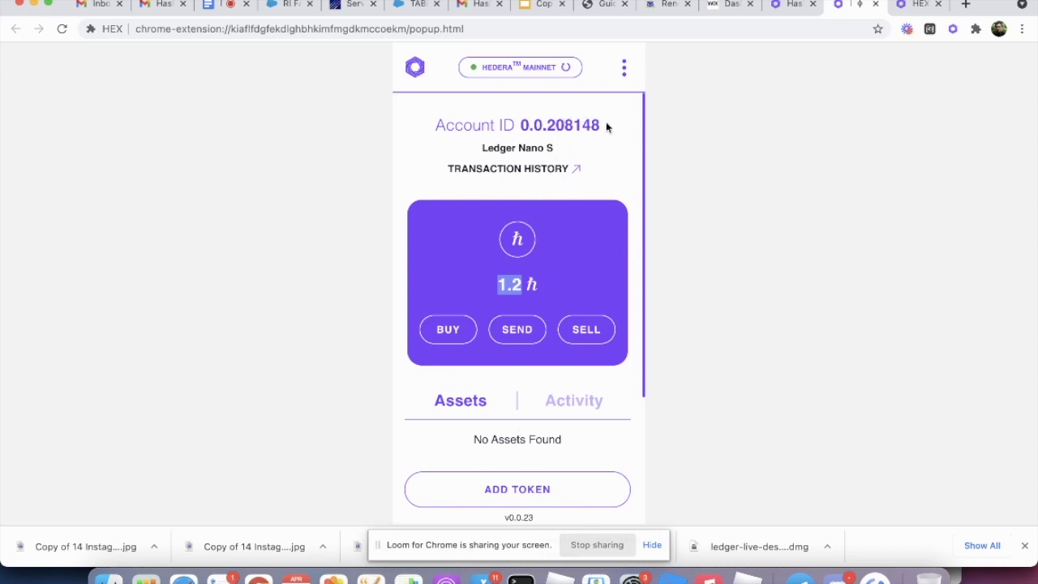
drag(606, 122, 546, 124)
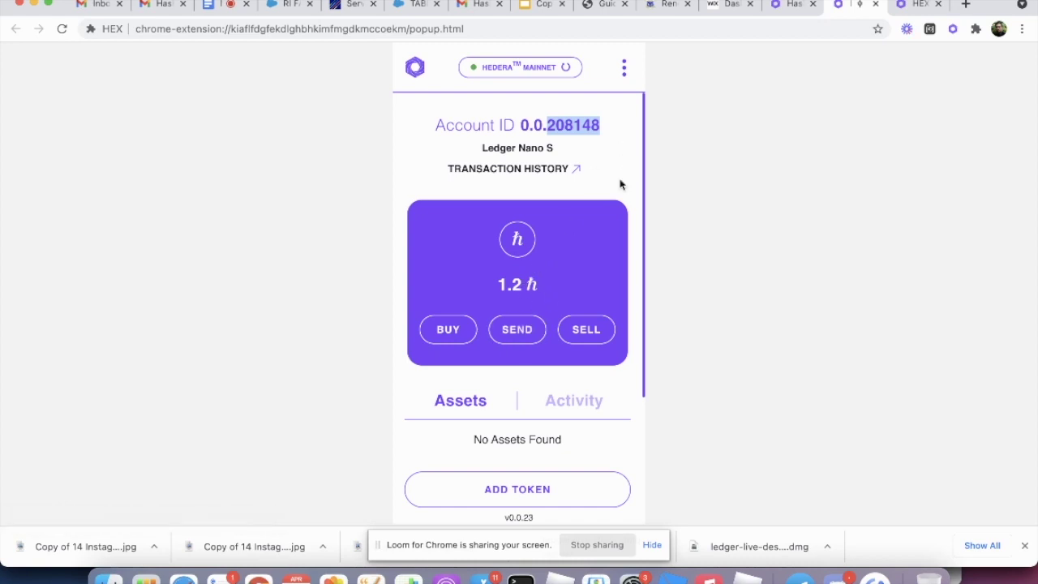
drag(607, 129, 547, 127)
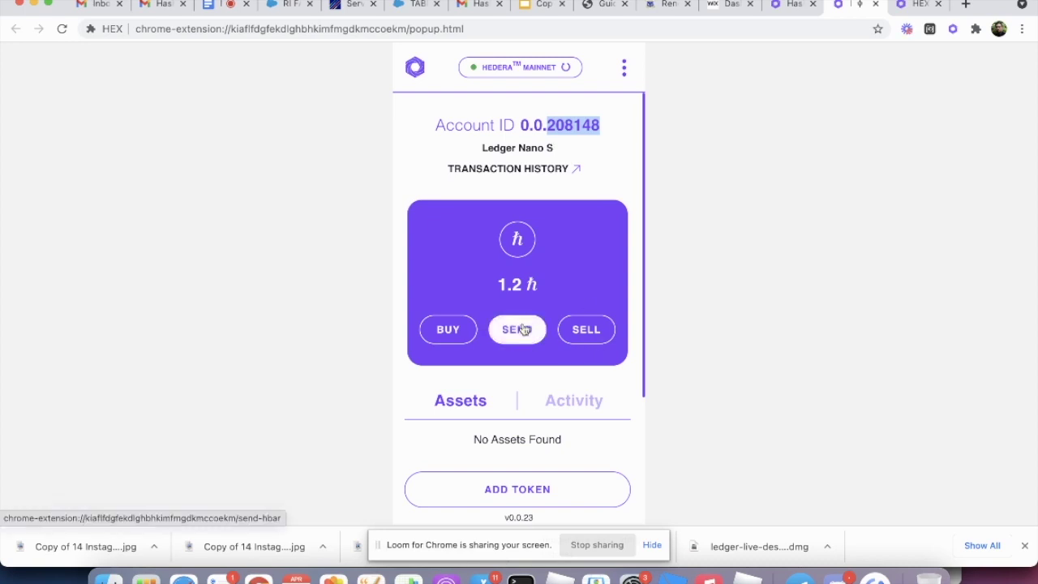
click(523, 328)
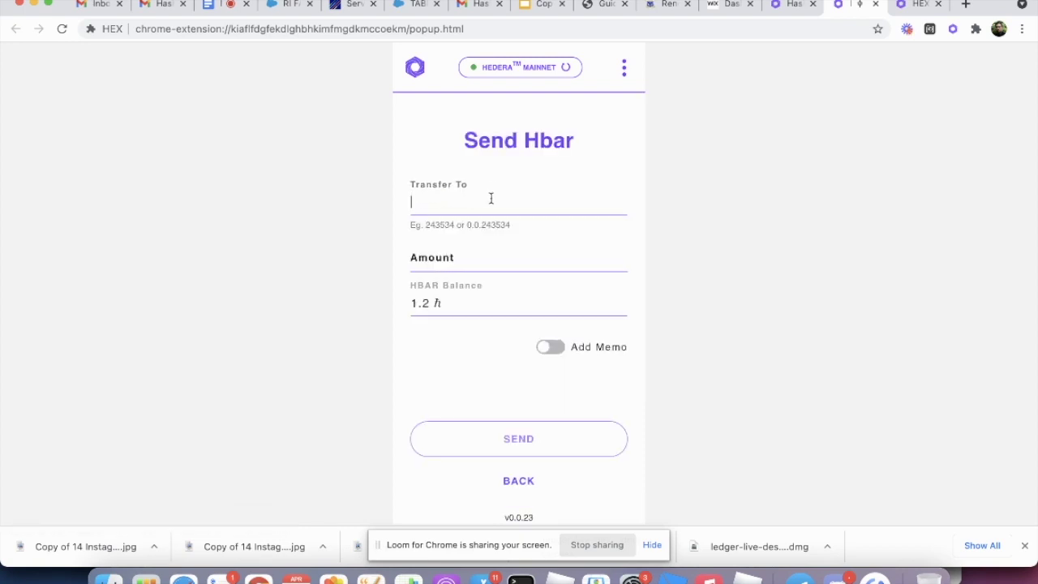
Step: Enter the recipient's account ID and an amount of 1 ℏ, then submit to see Fee Details
text(147851)
click(451, 250)
text(1)
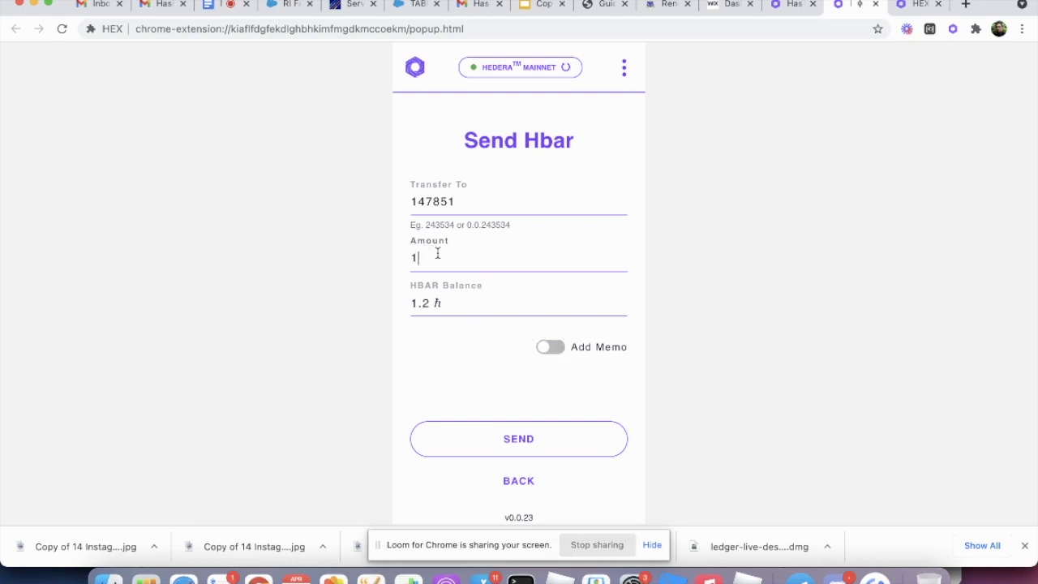
click(519, 442)
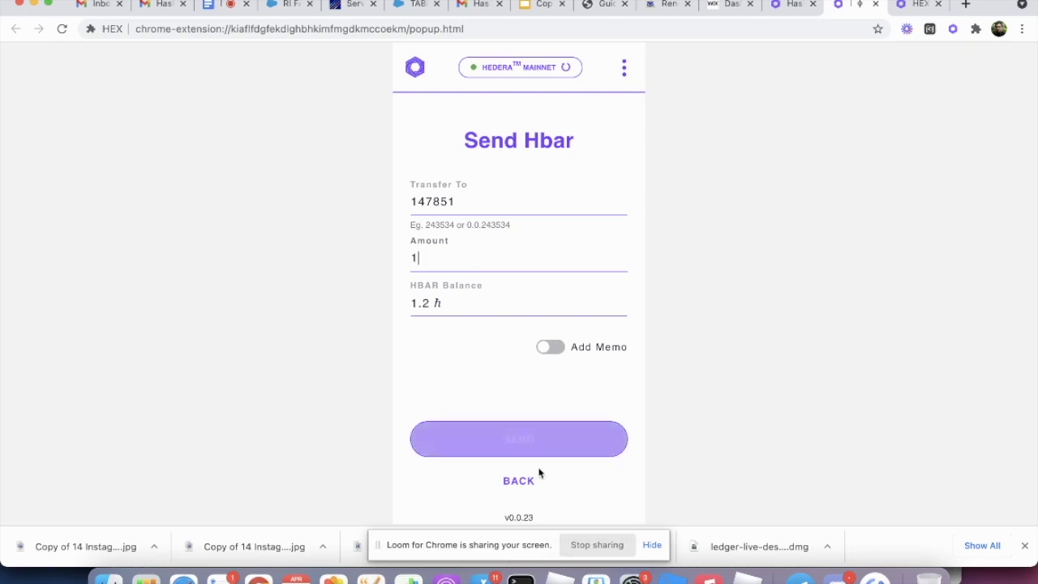
Step: Confirm the 1 ℏ transfer, approve it on the Ledger, and return to the wallet extension
click(521, 444)
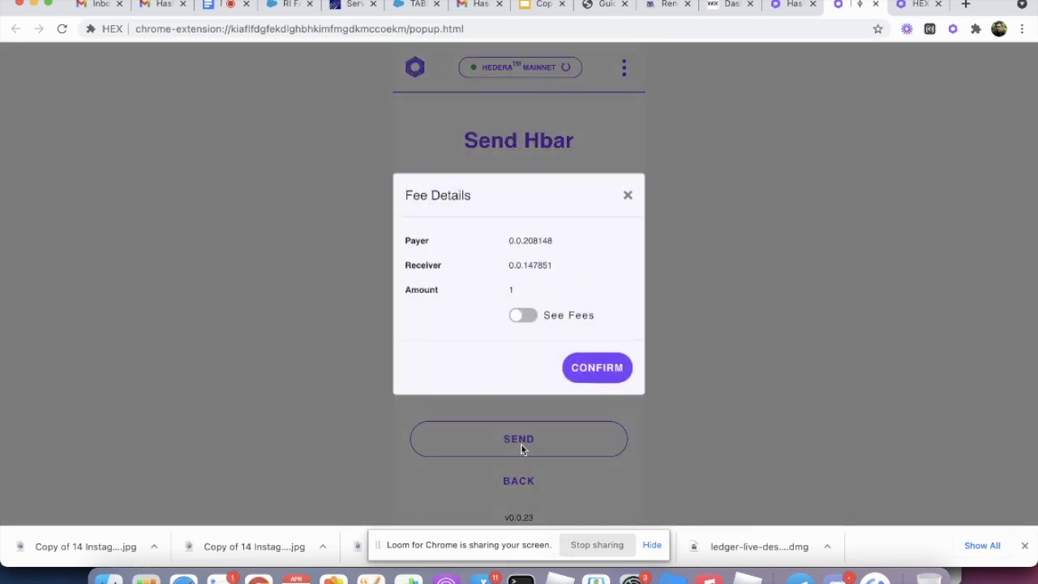
click(598, 371)
click(795, 7)
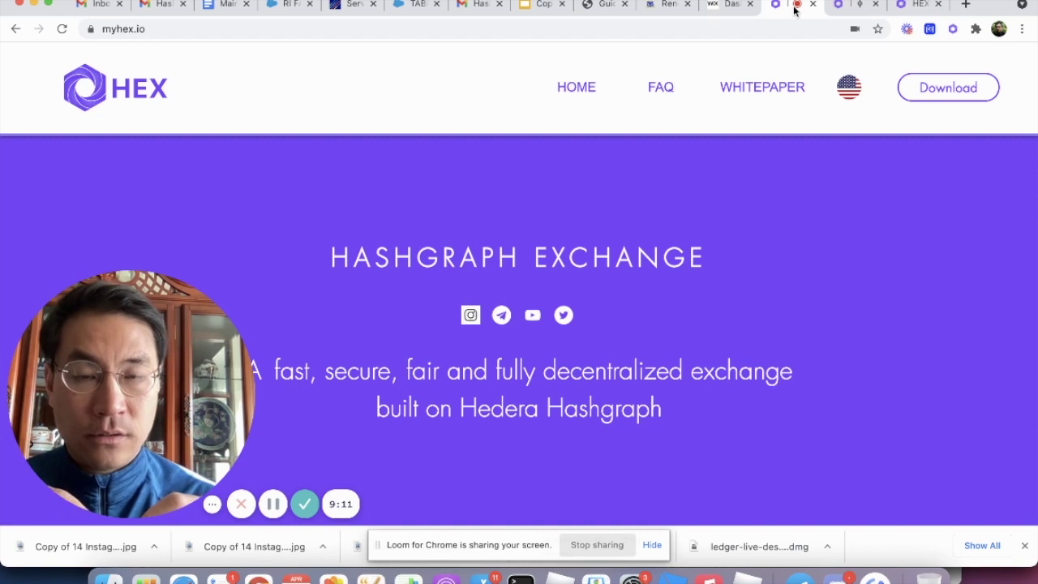
click(839, 8)
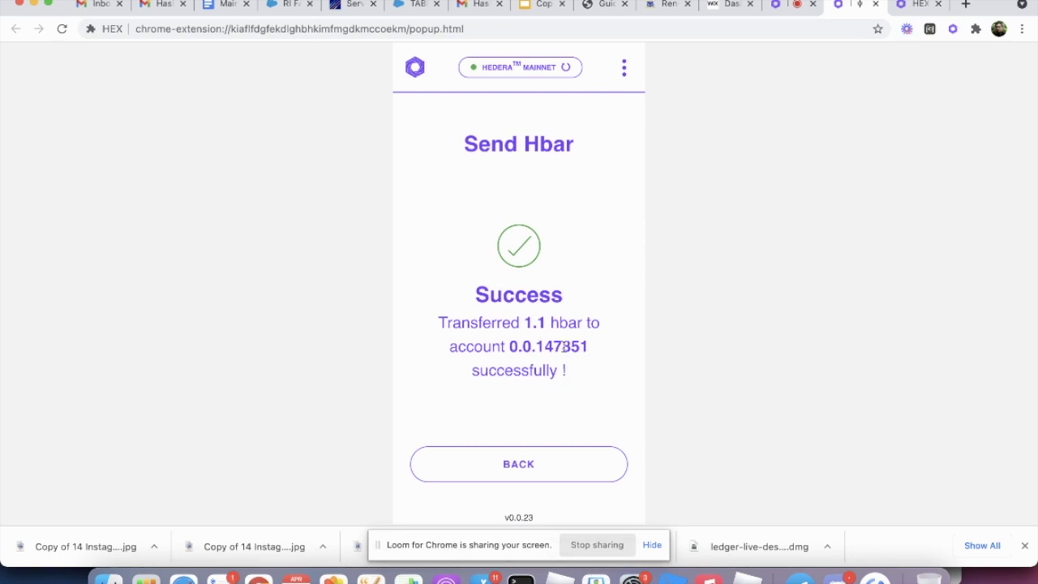
Step: Go back from the Success page to the dashboard and select the balance and account number
click(549, 463)
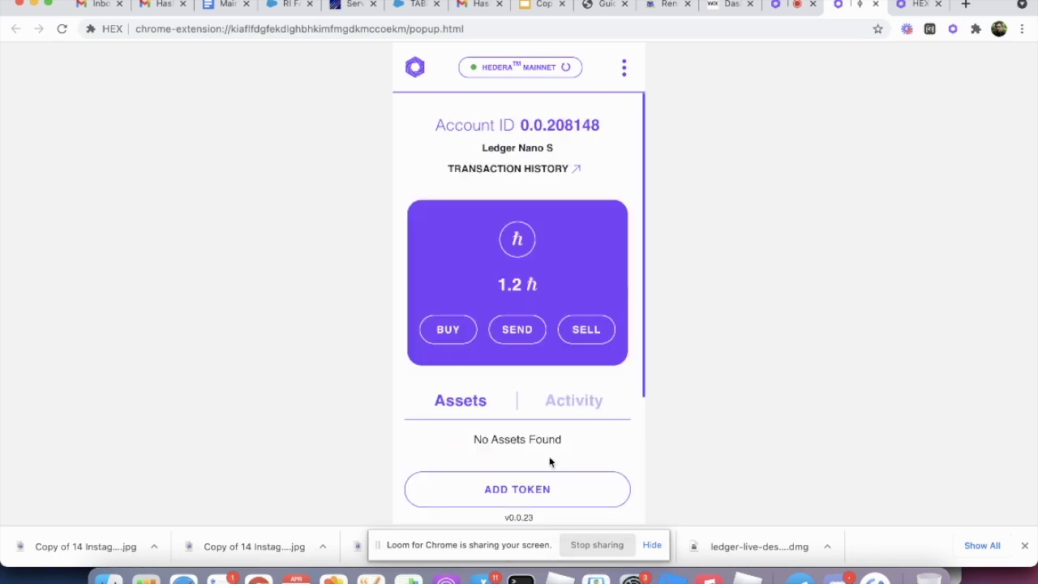
drag(528, 281, 486, 289)
click(514, 284)
drag(546, 125, 601, 125)
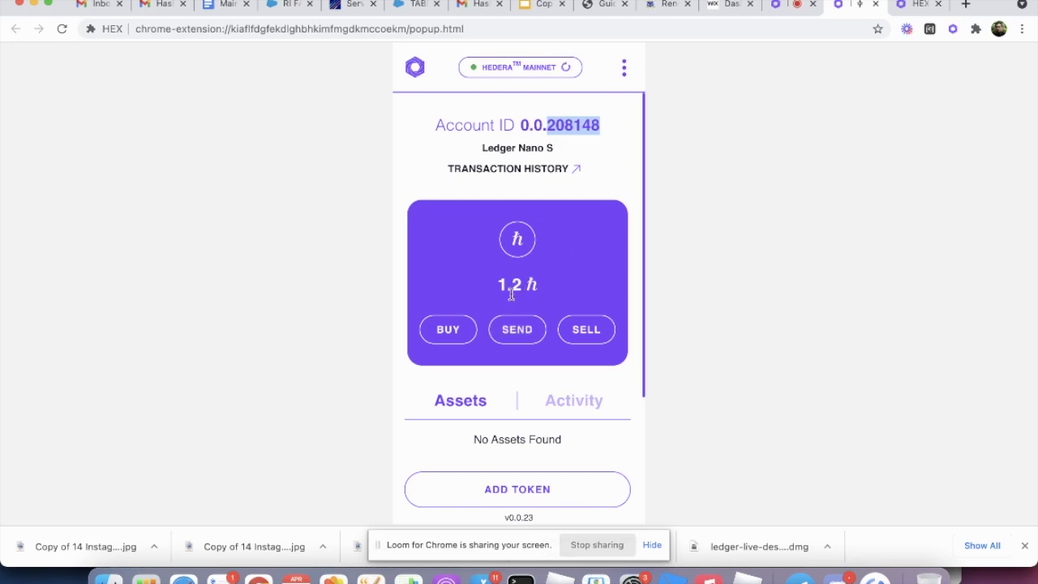
click(786, 8)
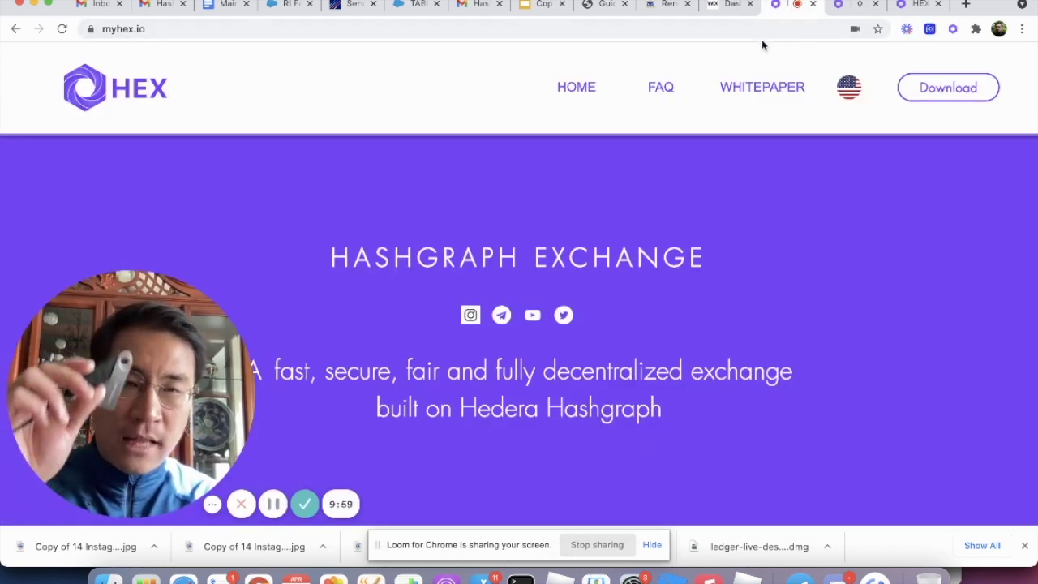
Step: Switch to the wallet extension tab, then back to the myhex.io Hashgraph Exchange homepage
click(840, 7)
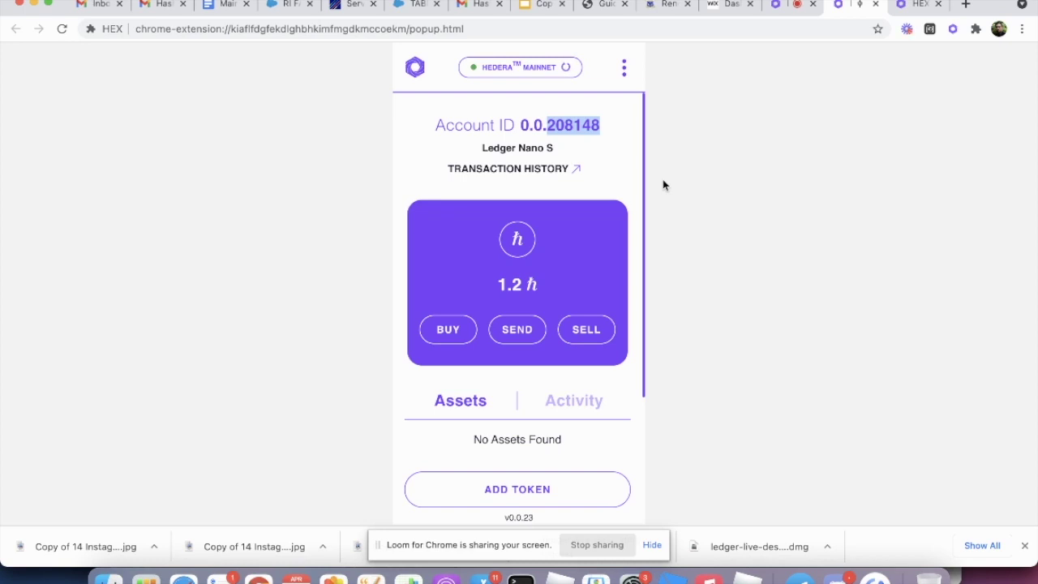
click(795, 7)
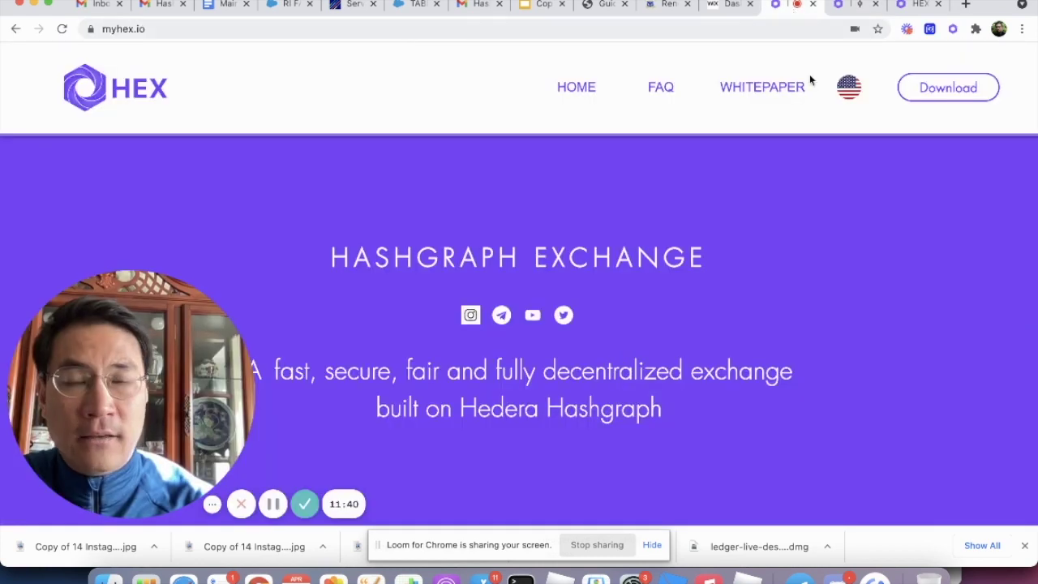